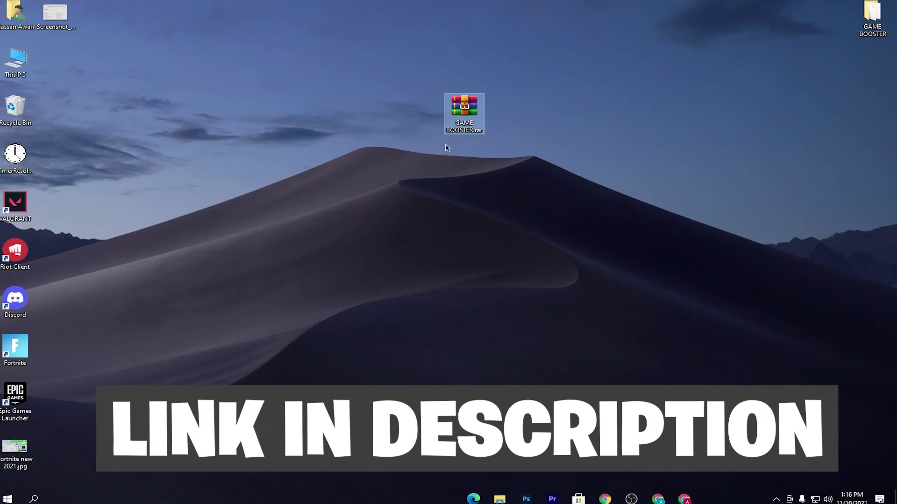
- Download GAME BOOSTER.rar from its Google Drive preview in Chrome, then minimize Chrome
left_click(685, 499)
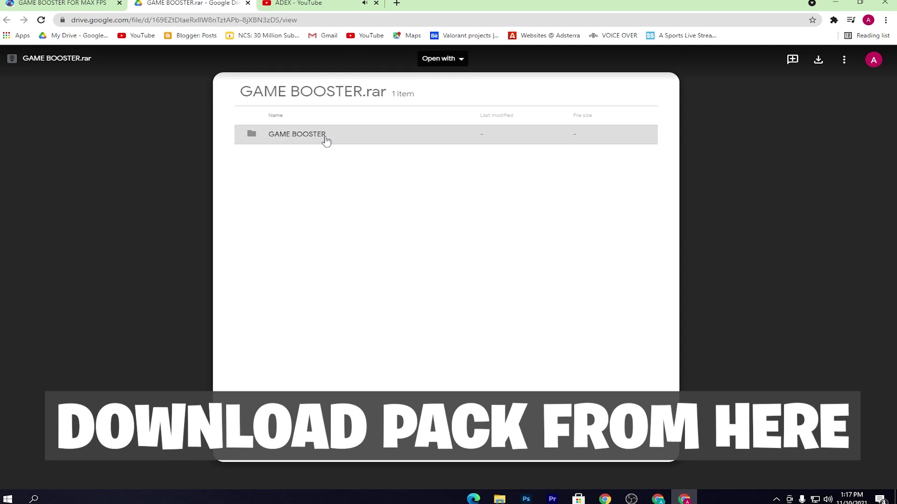
left_click(818, 60)
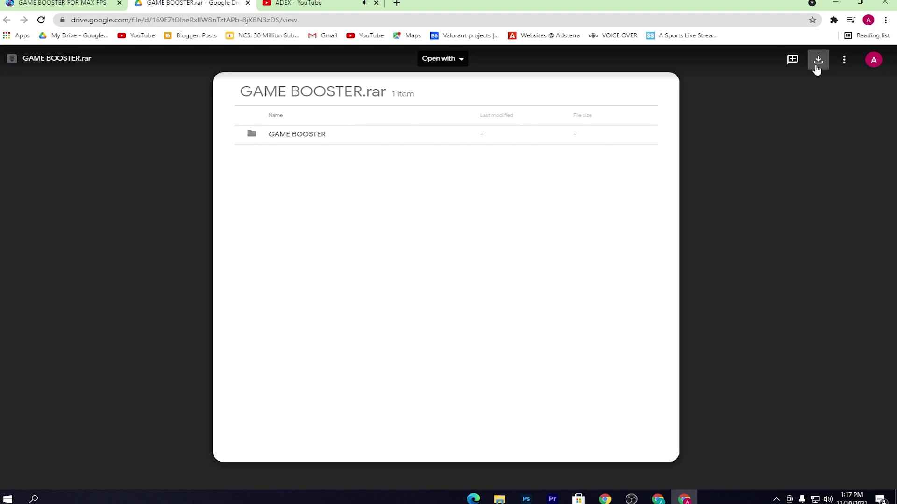
left_click(835, 4)
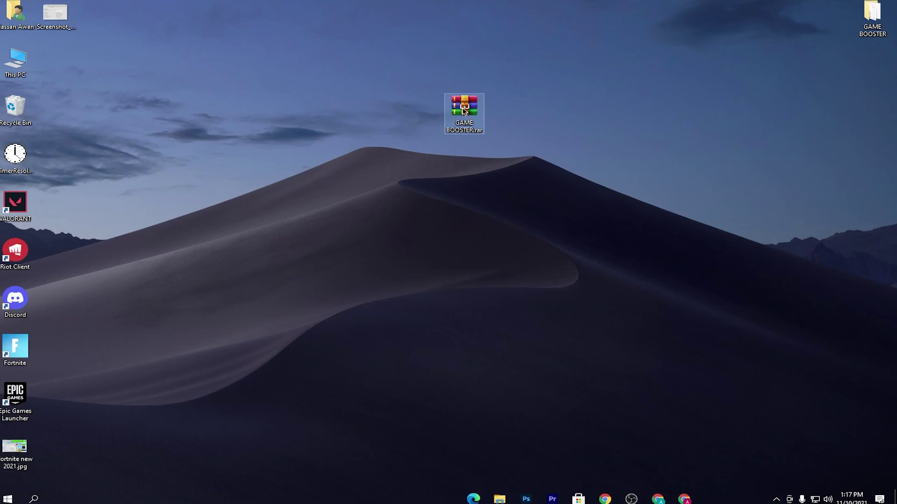
- Extract GAME BOOSTER.rar onto the desktop and open the extracted GAME BOOSTER folder
right_click(464, 112)
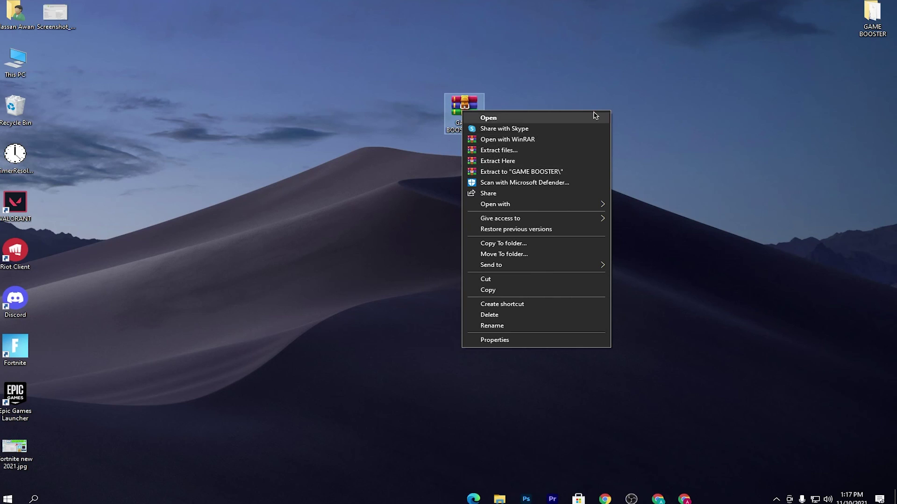
left_click(568, 83)
left_click_drag(872, 17, 361, 119)
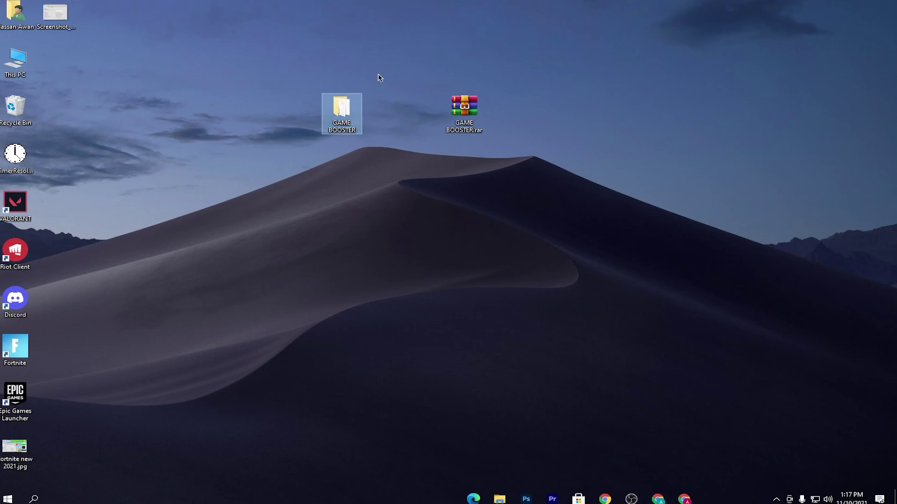
double_click(338, 103)
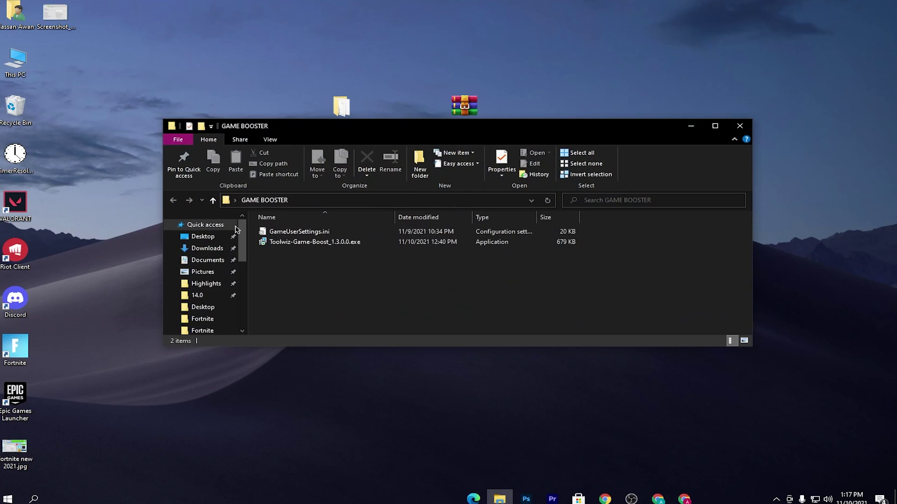
- Run Toolwiz-Game-Boost_1.3.0.0.exe as administrator and approve the prompt
left_click(330, 242)
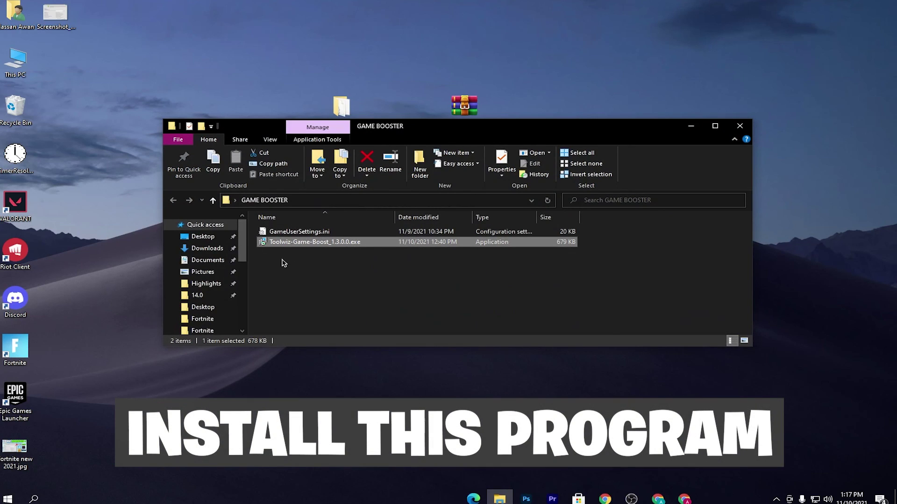
left_click(265, 257)
right_click(272, 244)
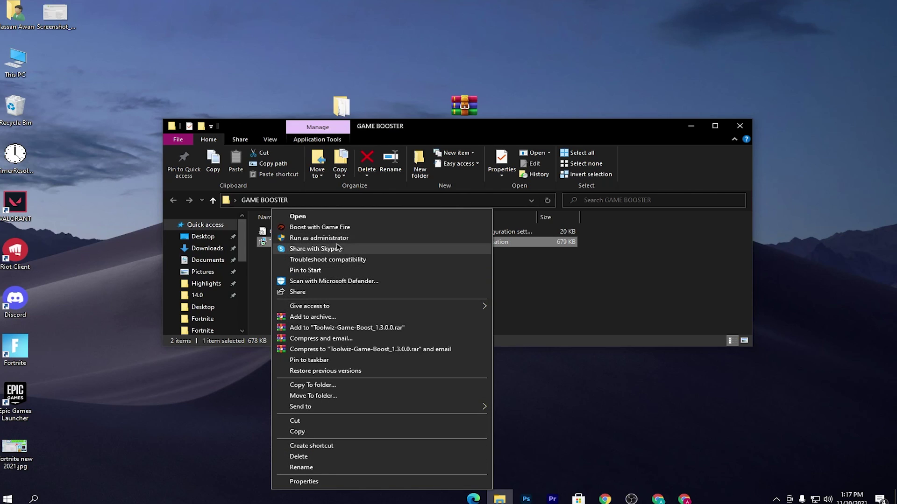
left_click(307, 238)
left_click(396, 344)
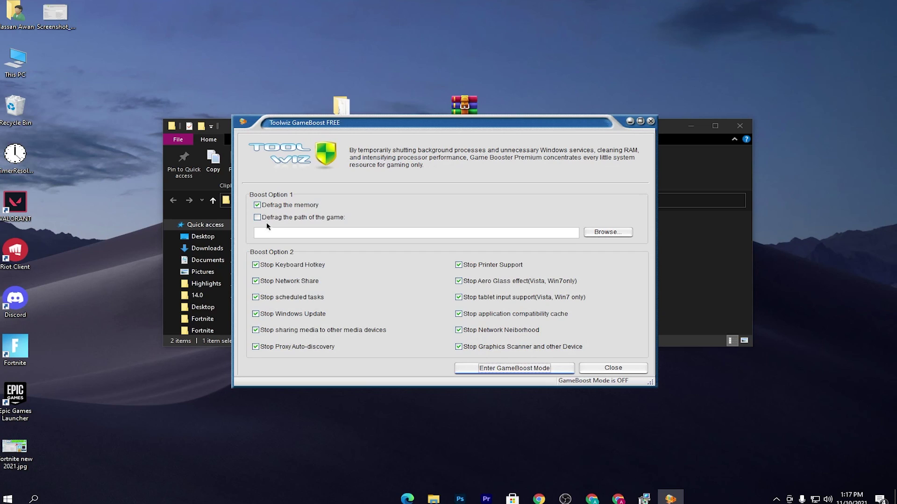
- Enable path defrag, set the game path to Fortnite's FortniteGame\Binaries\Win64, and enter GameBoost mode
left_click(257, 218)
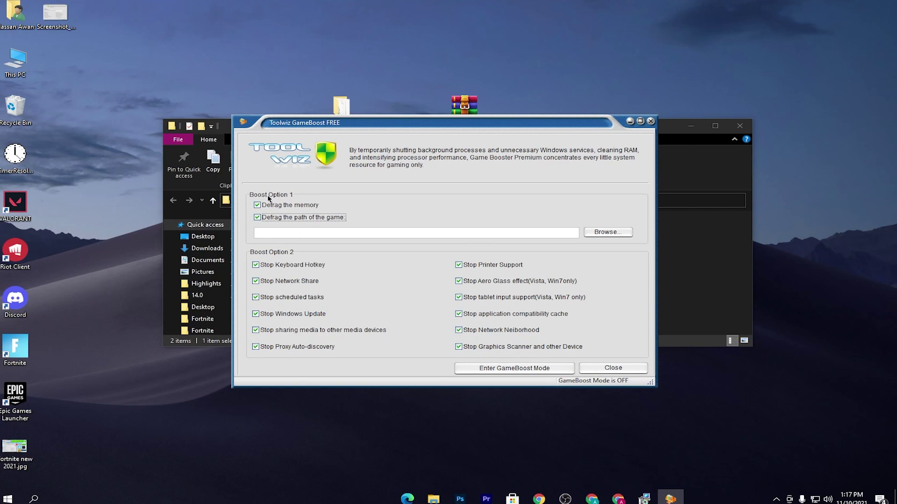
left_click(606, 232)
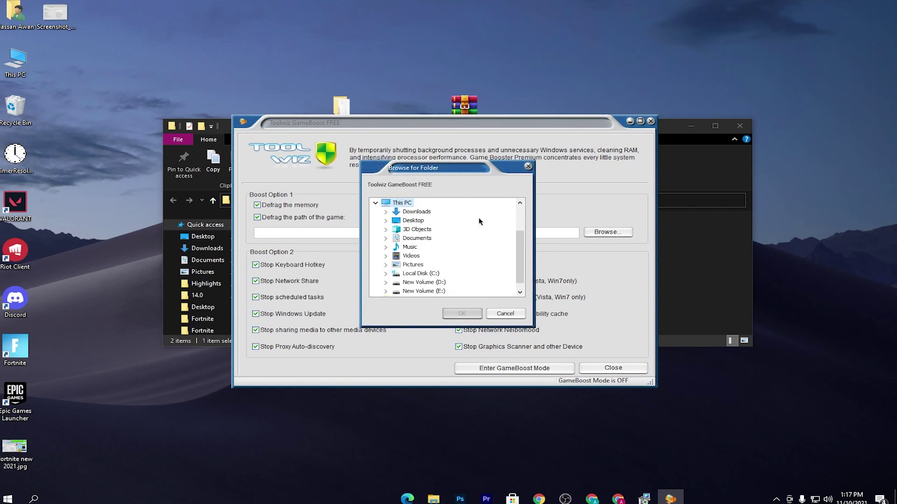
left_click(419, 273)
left_click(386, 273)
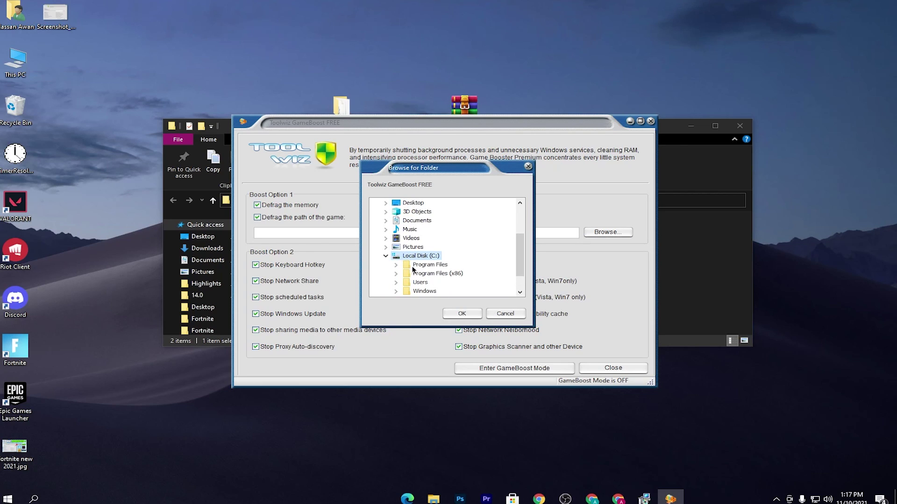
double_click(429, 265)
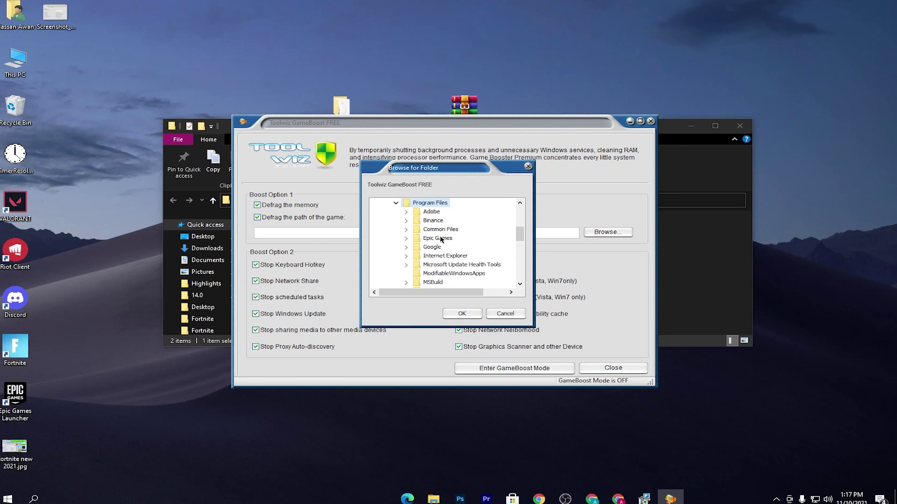
double_click(441, 240)
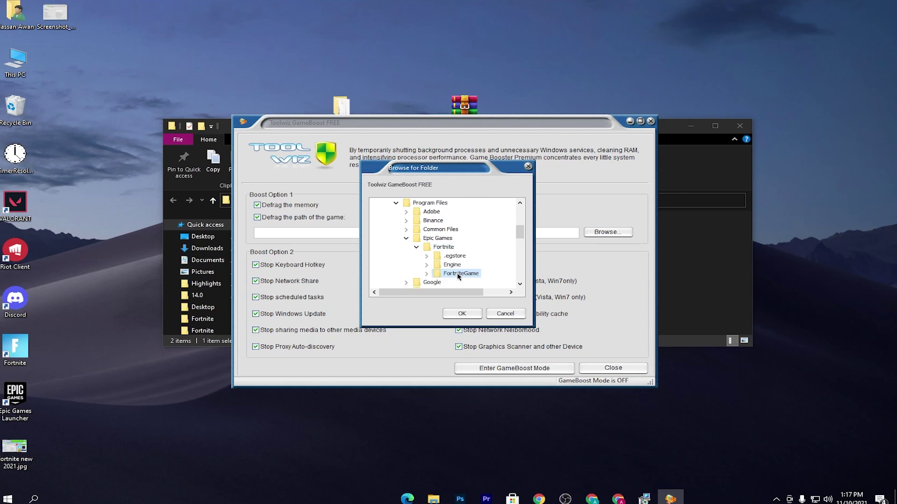
double_click(457, 273)
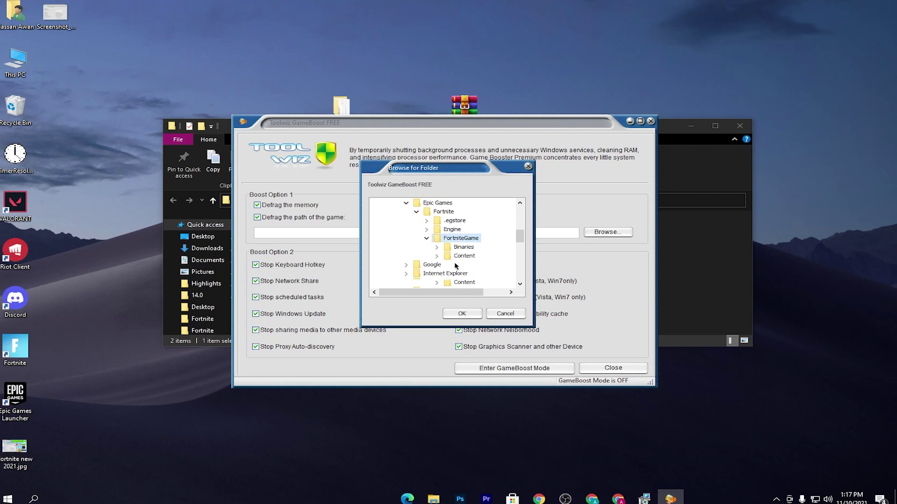
scroll(454, 278, "down", 1)
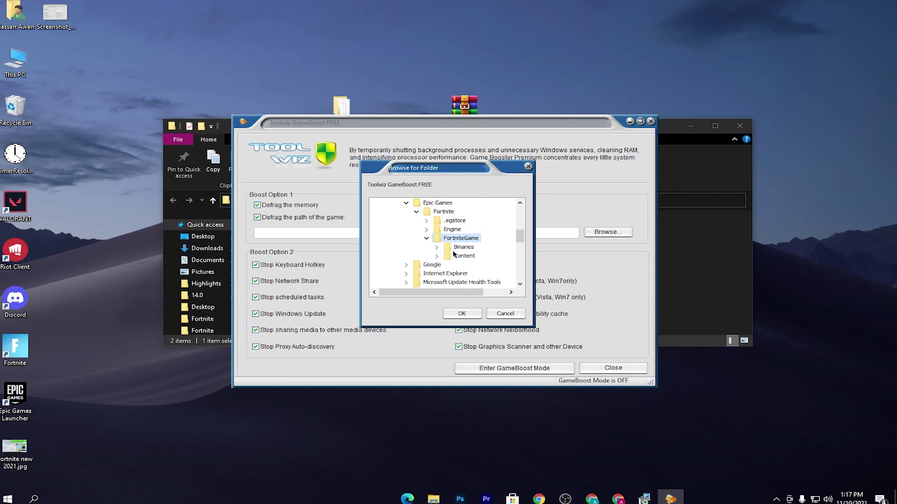
double_click(459, 246)
double_click(470, 264)
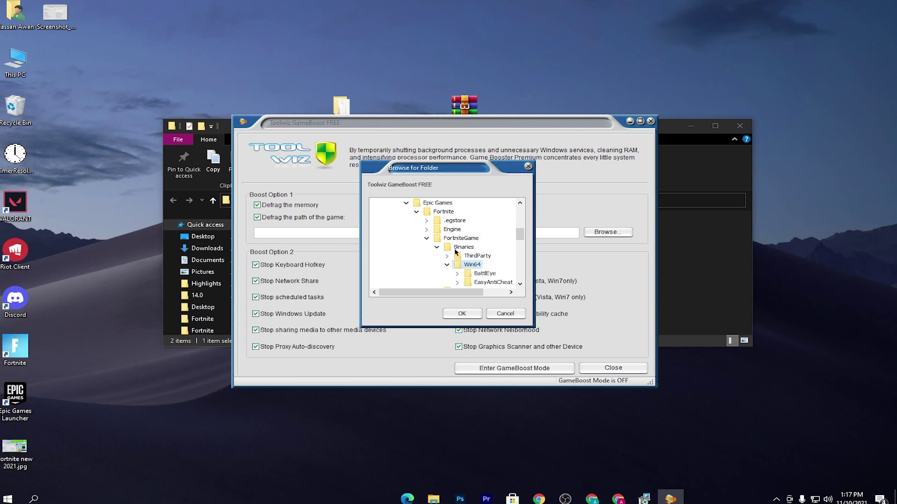
left_click(460, 314)
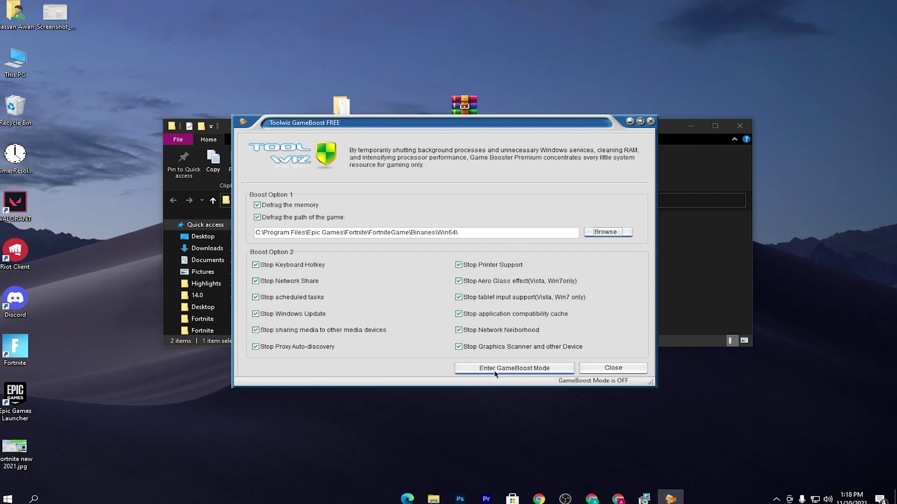
left_click(510, 368)
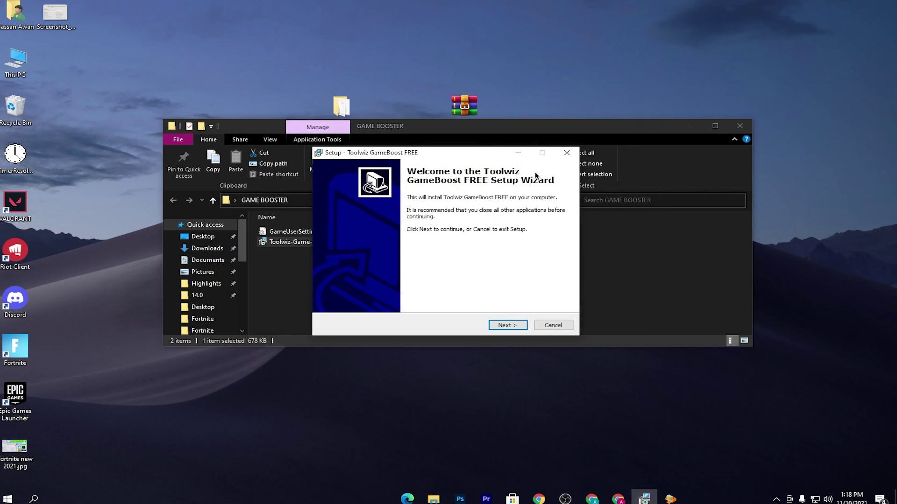
- Exit the Toolwiz setup wizard and copy GameUserSettings.ini from the GAME BOOSTER folder
left_click(566, 153)
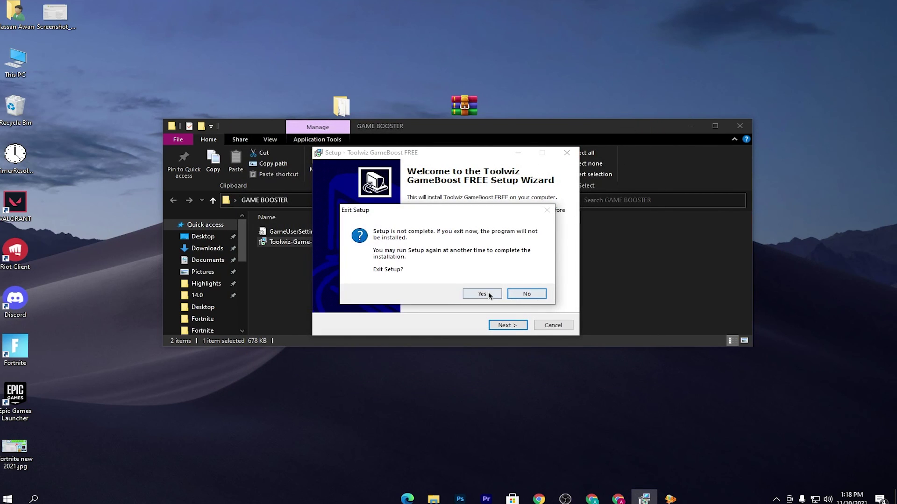
left_click(482, 294)
left_click(321, 233)
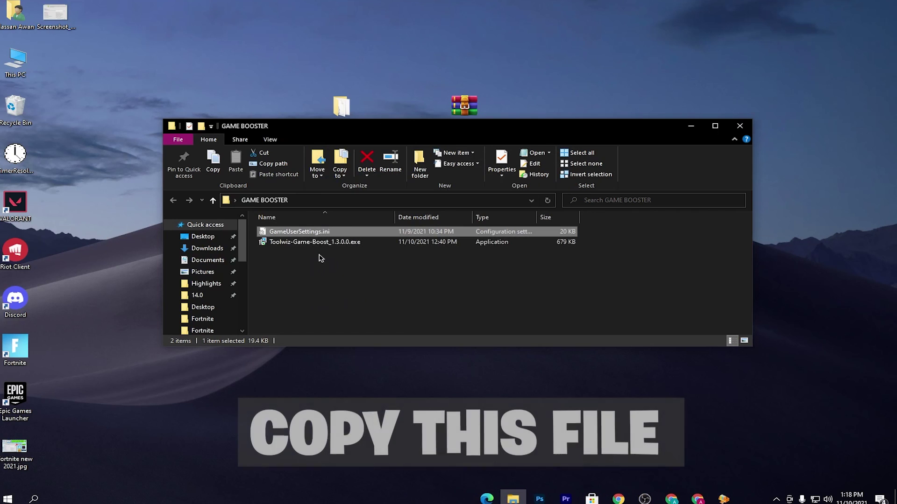
right_click(302, 233)
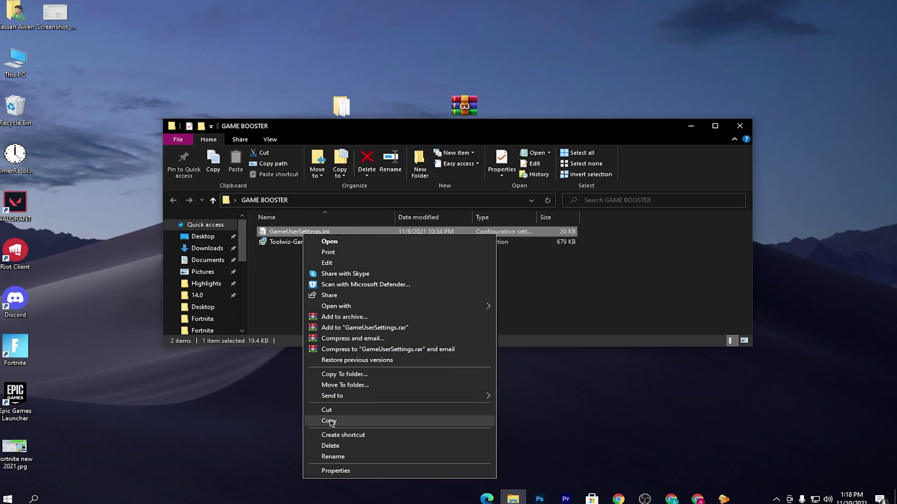
left_click(336, 424)
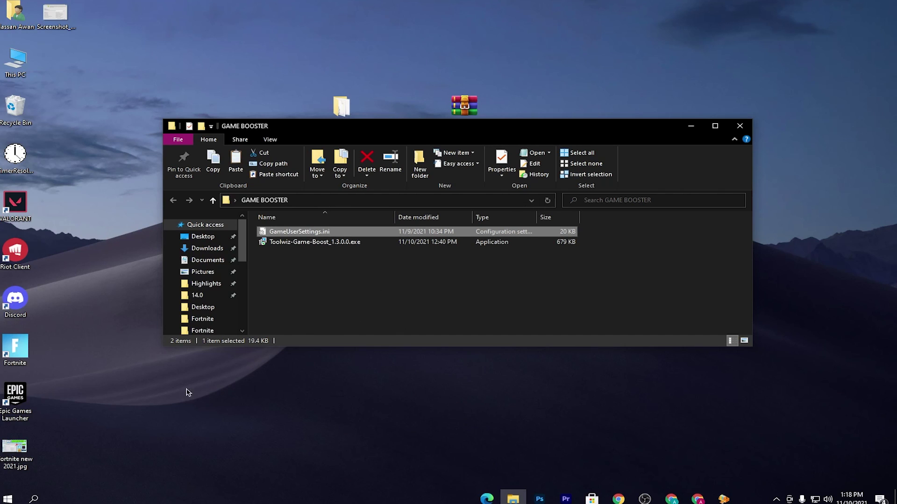
- Open the AppData folder from the Run box using 'appdata'
key("super")
type("RUN")
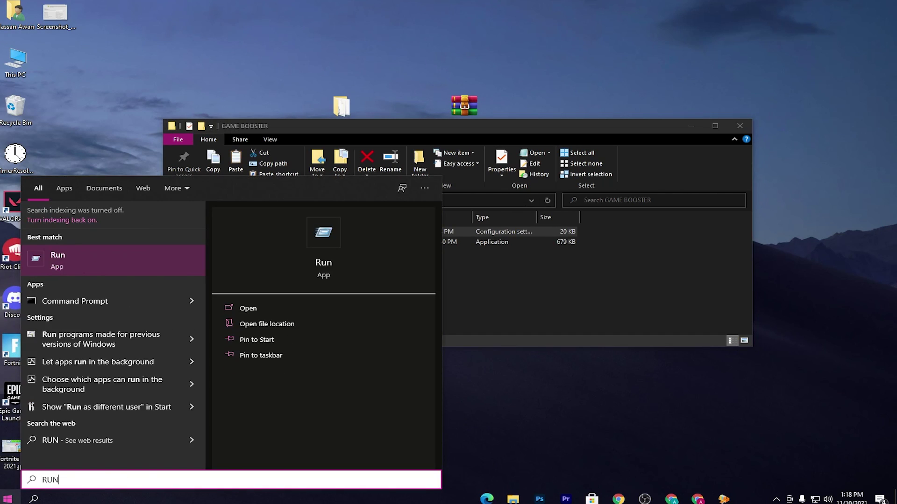
key("Return")
type("appdata")
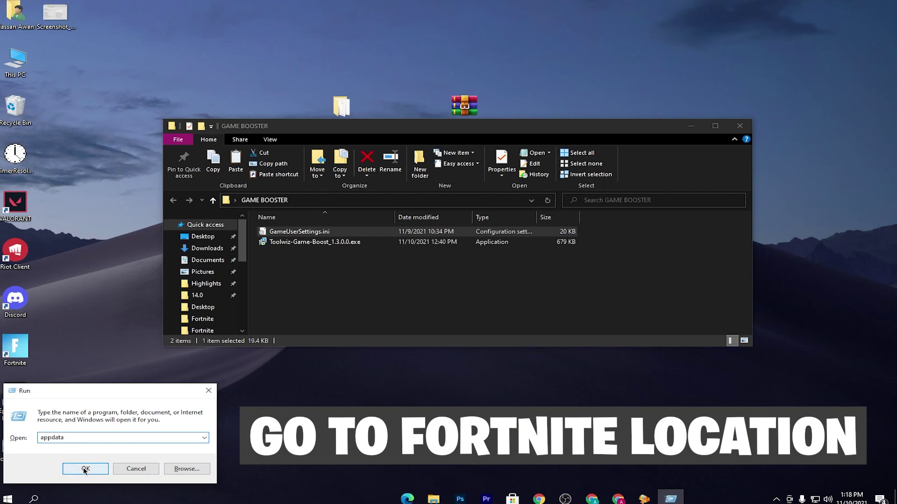
left_click(84, 468)
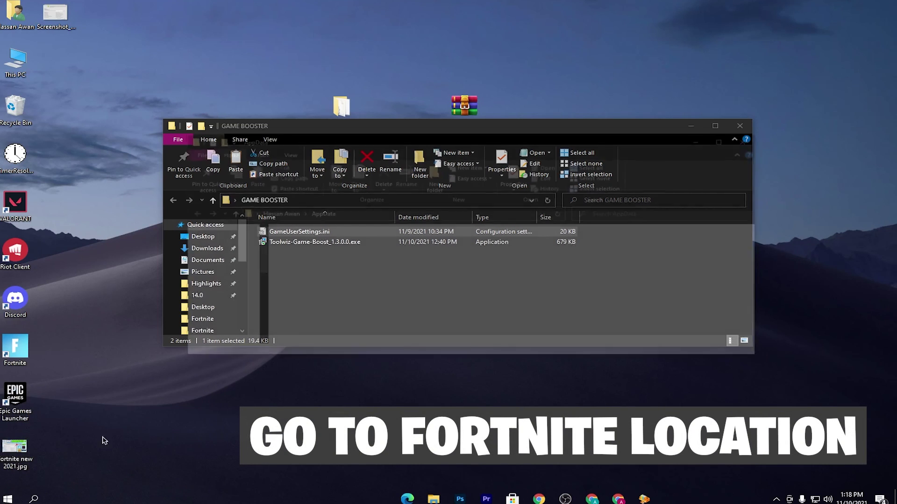
- Browse into Local\FortniteGame\Saved\Config\WindowsClient
double_click(290, 245)
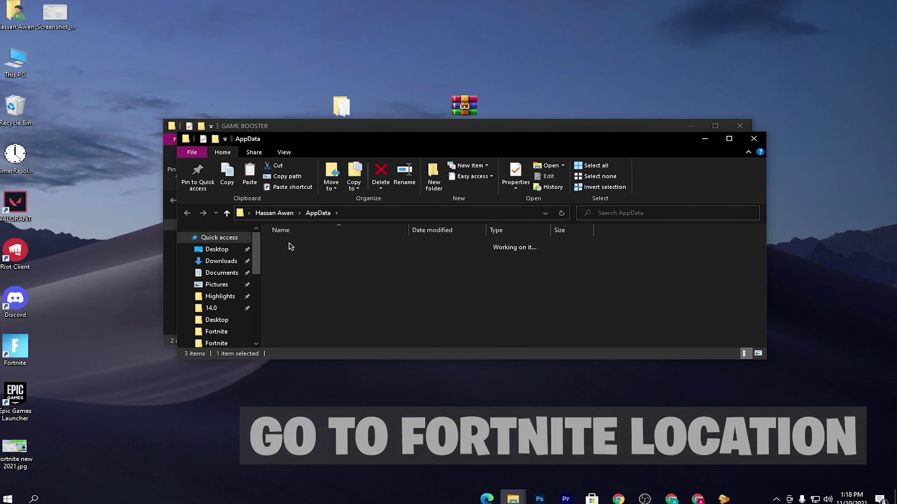
scroll(339, 294, "down", 3)
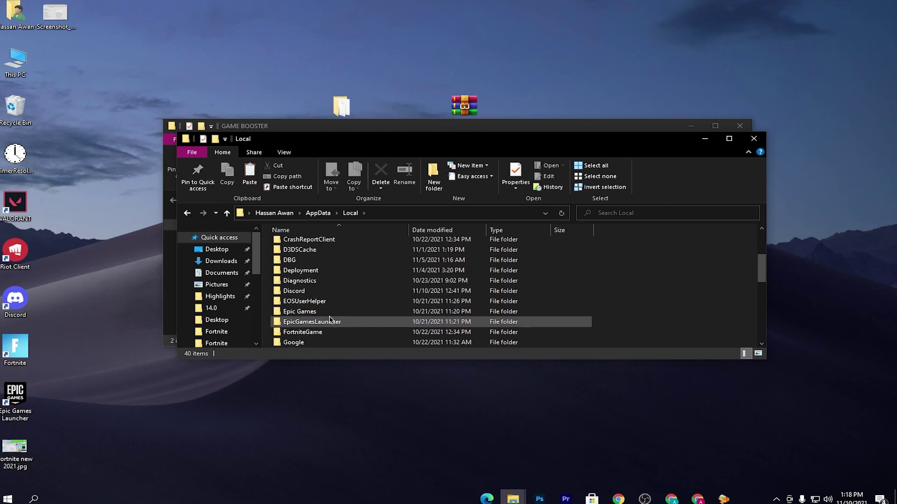
double_click(300, 311)
key("alt+Left")
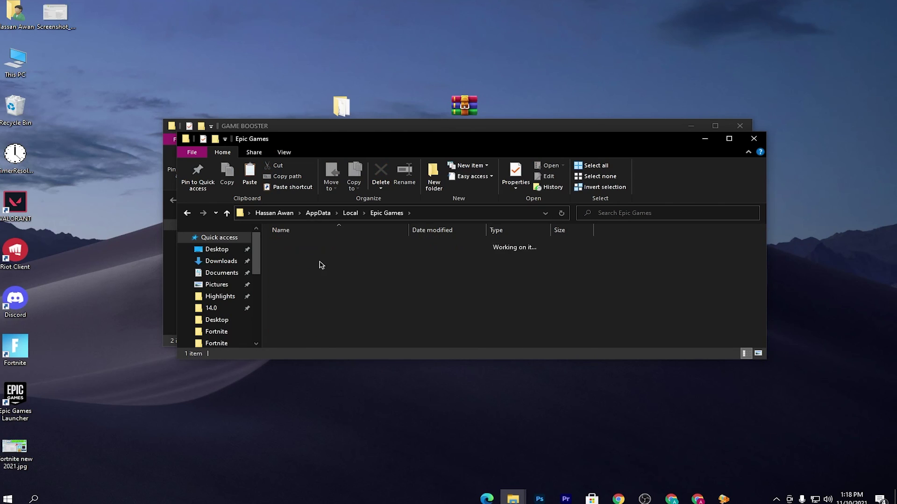
double_click(302, 302)
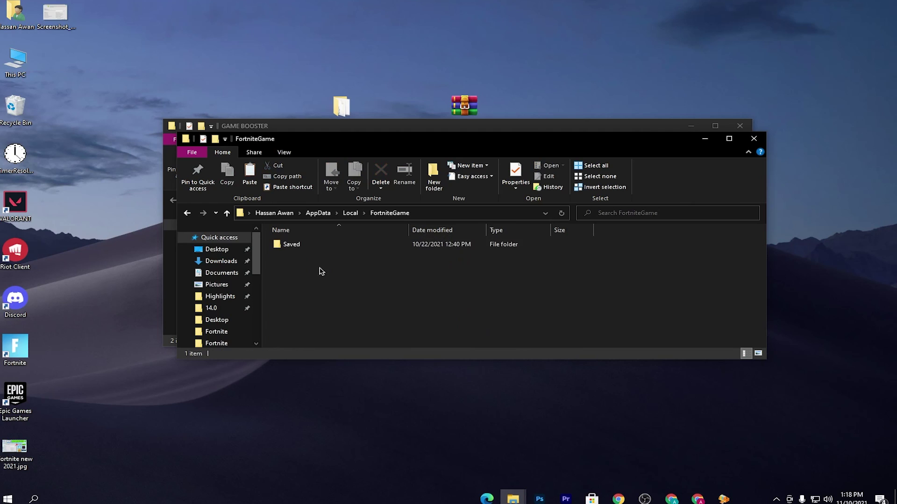
double_click(291, 245)
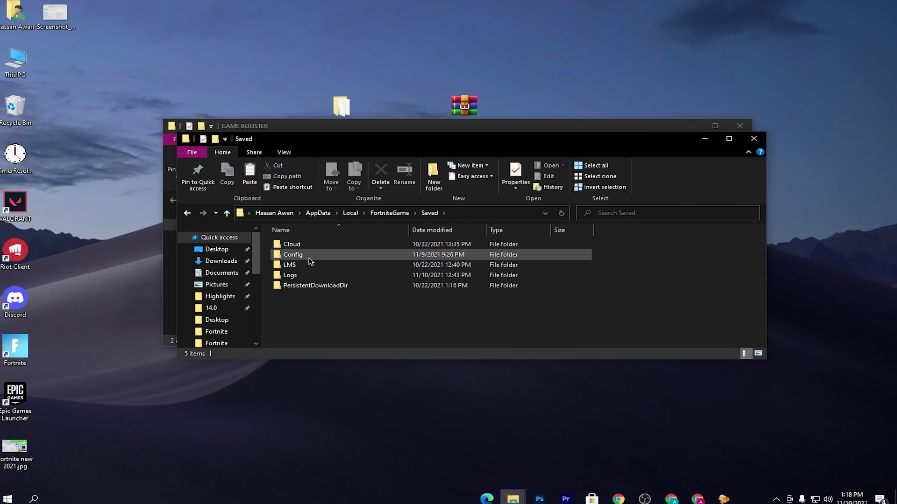
double_click(310, 256)
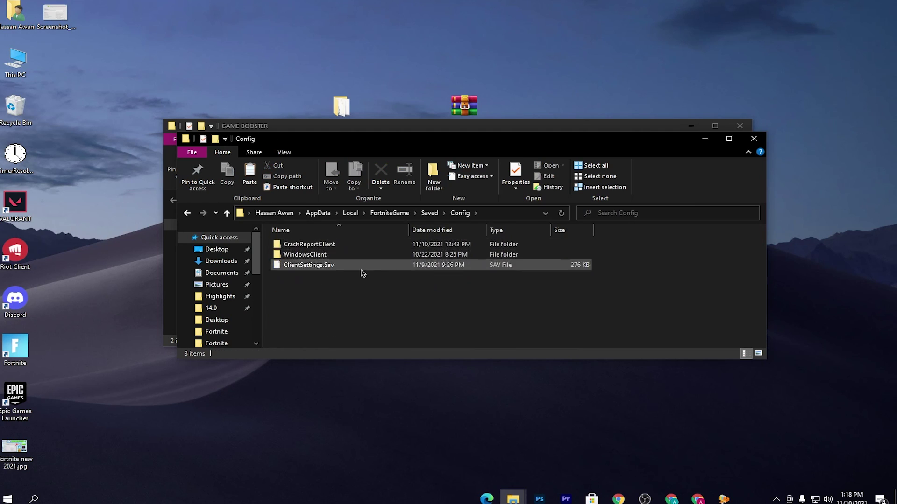
left_click(321, 255)
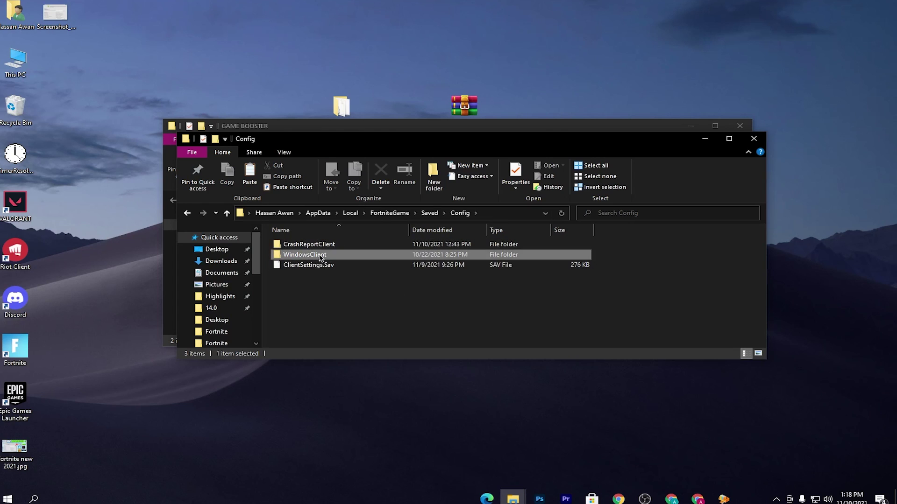
double_click(320, 257)
- Paste GameUserSettings.ini into WindowsClient, replacing the existing file, then close both folder windows
left_click(346, 246)
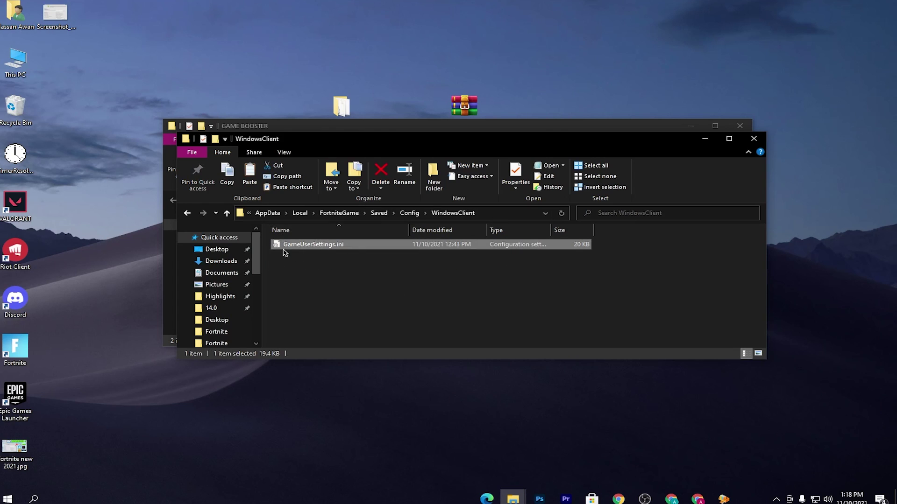
right_click(320, 244)
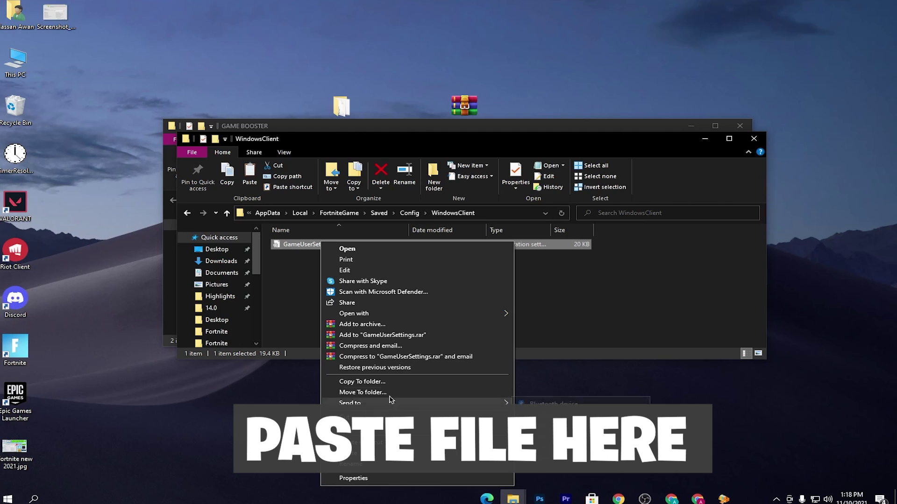
left_click(315, 266)
right_click(319, 266)
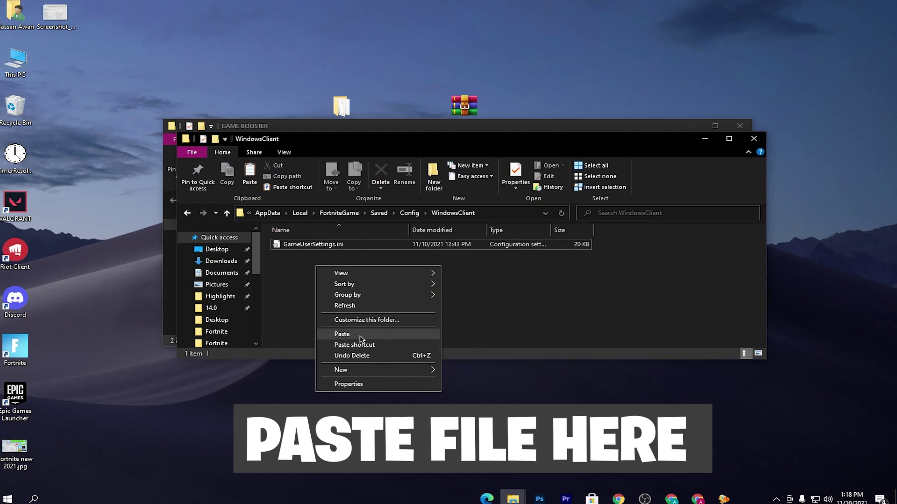
left_click(344, 335)
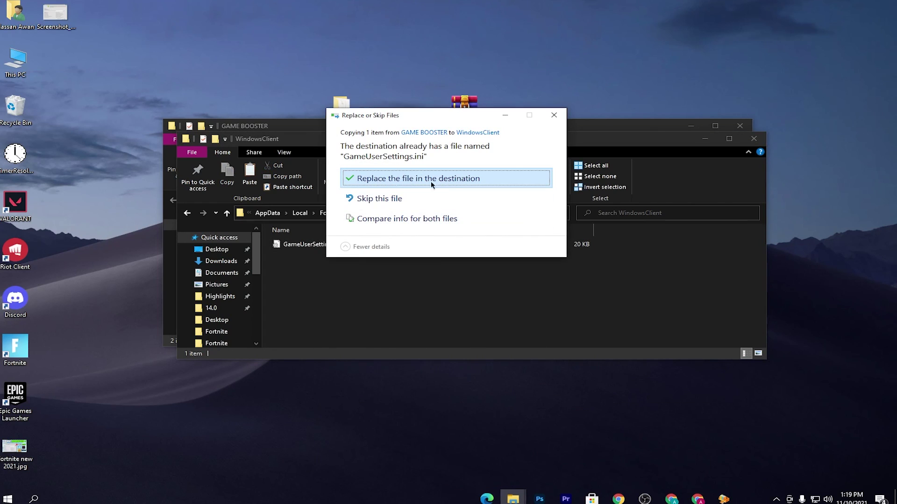
left_click(396, 182)
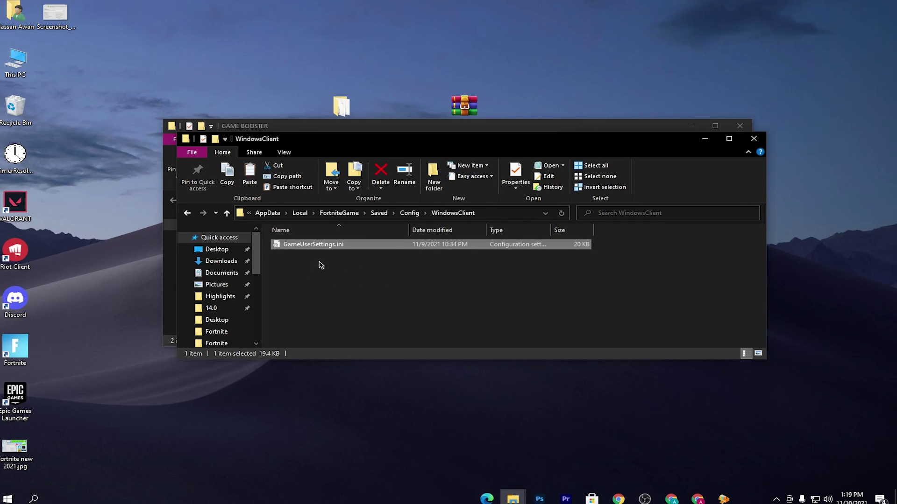
left_click(754, 138)
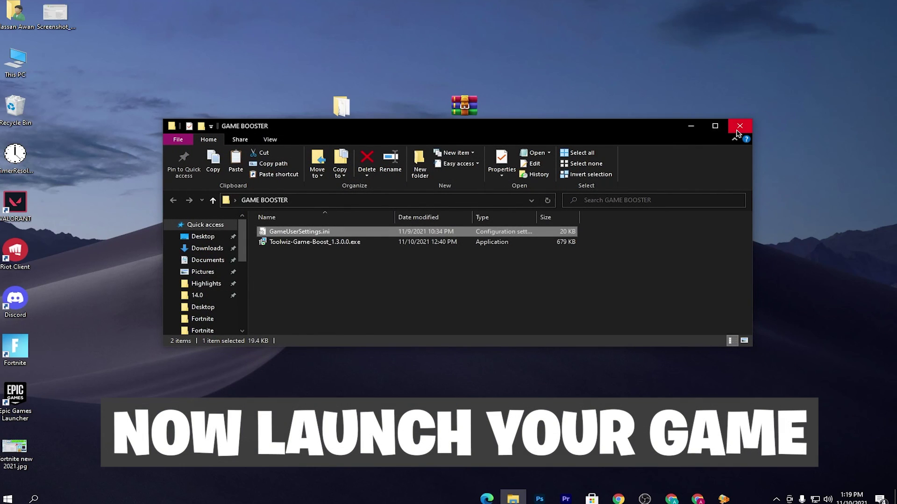
left_click(739, 127)
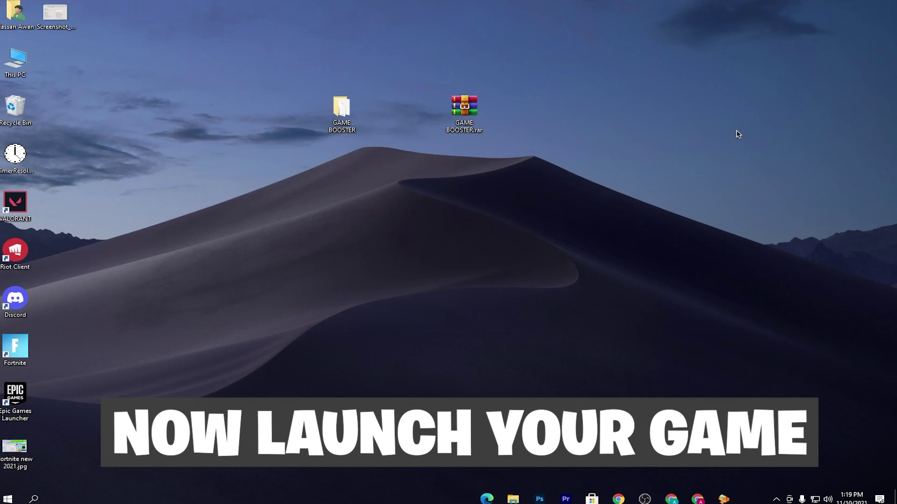